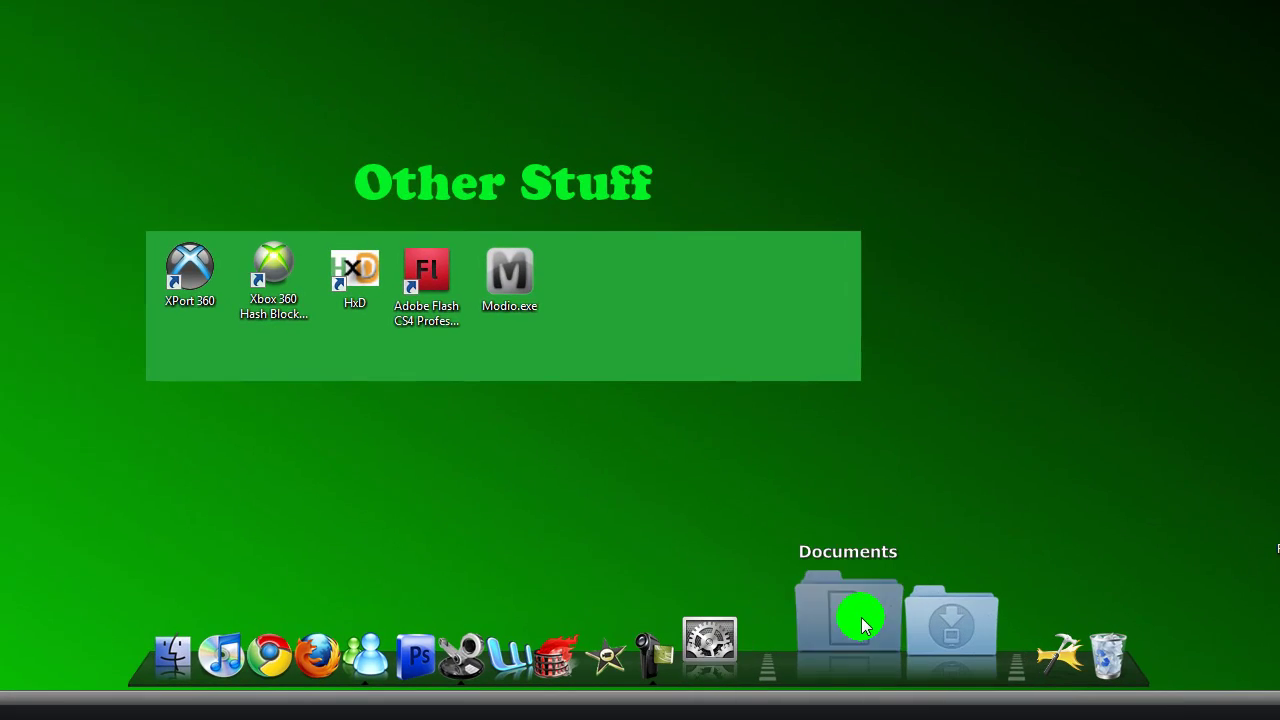
# - Browse the Documents stack, select desktop icon groups, and nudge the Recycling Bin slightly
pyautogui.click(750, 652)
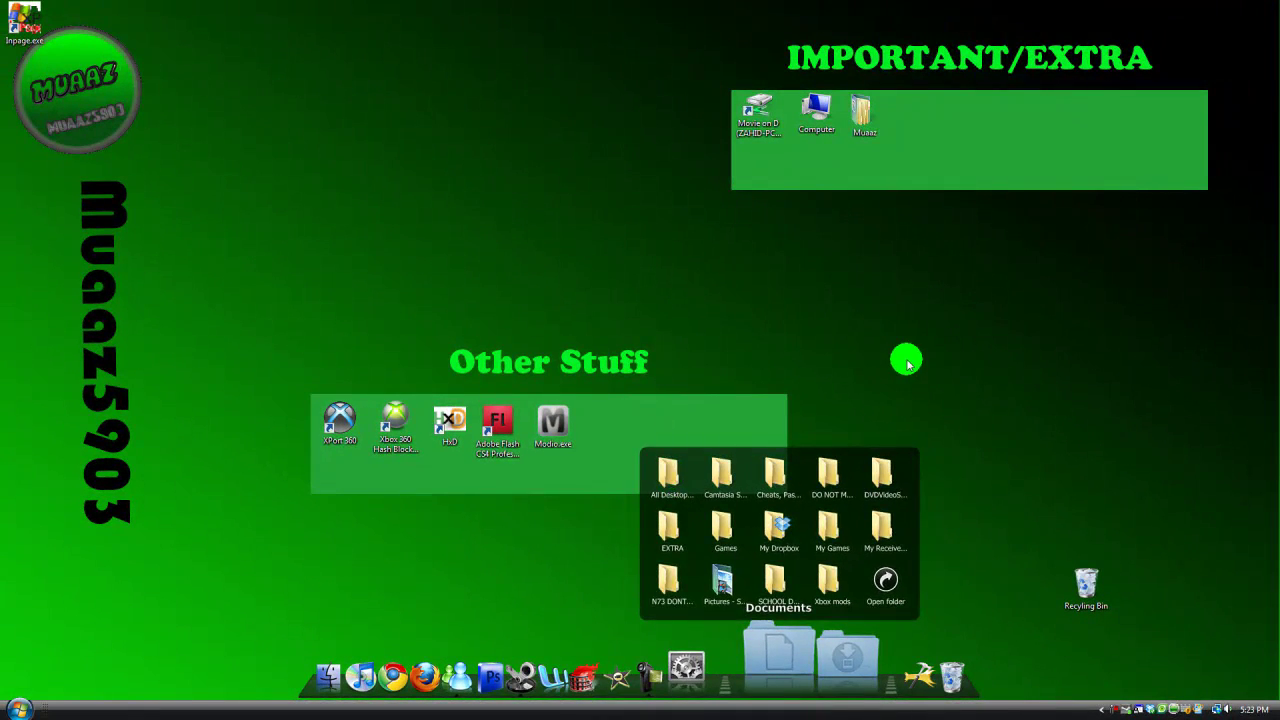
pyautogui.click(1036, 204)
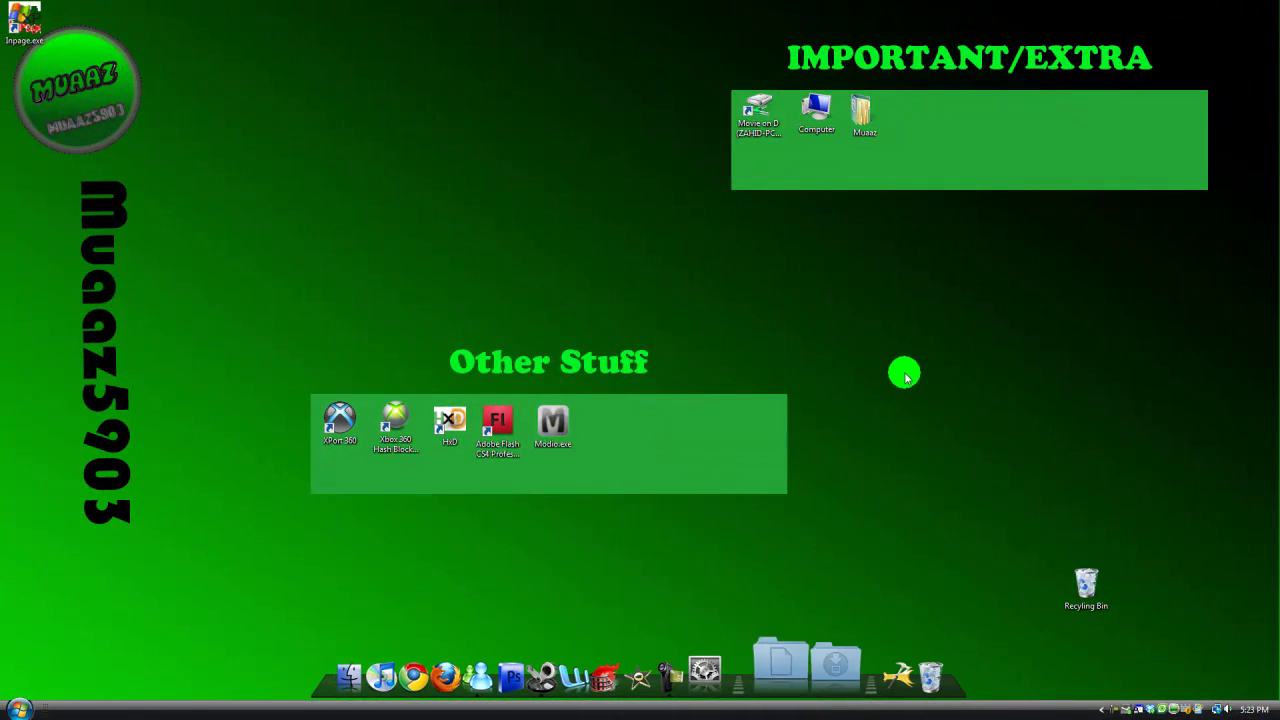
pyautogui.moveTo(166, 382); pyautogui.dragTo(83, 225)
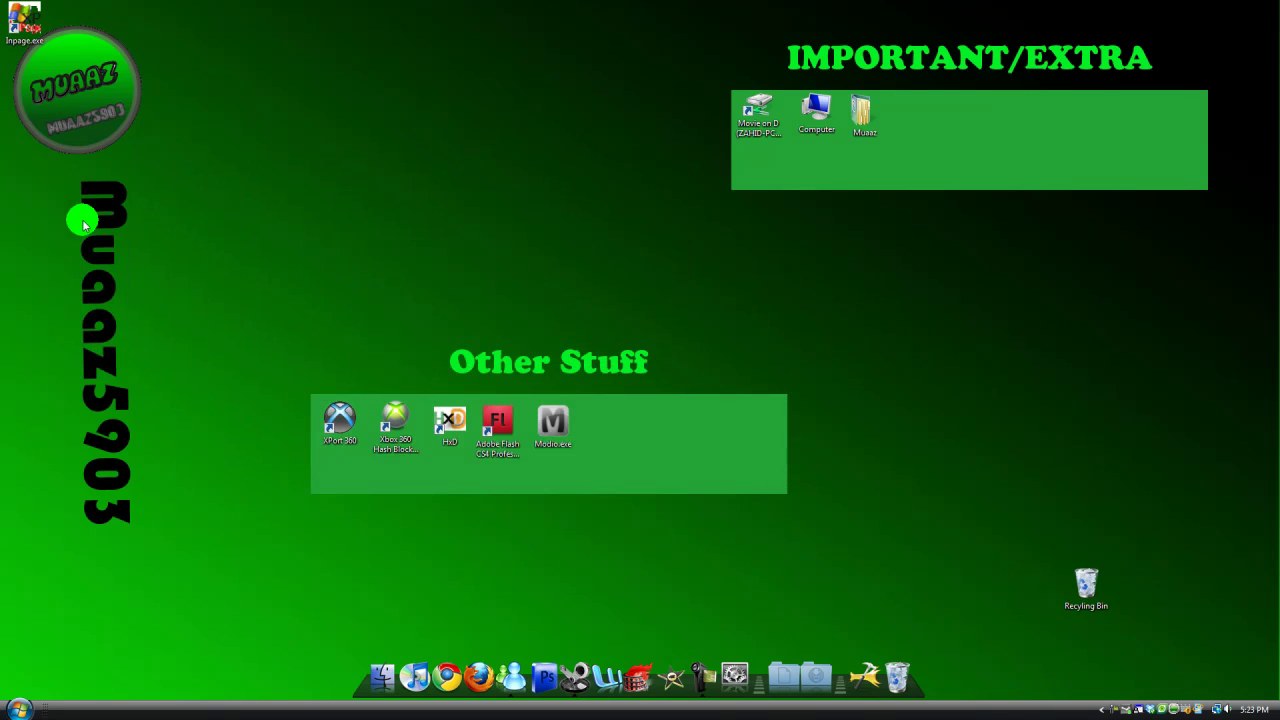
pyautogui.moveTo(772, 2); pyautogui.dragTo(1234, 430)
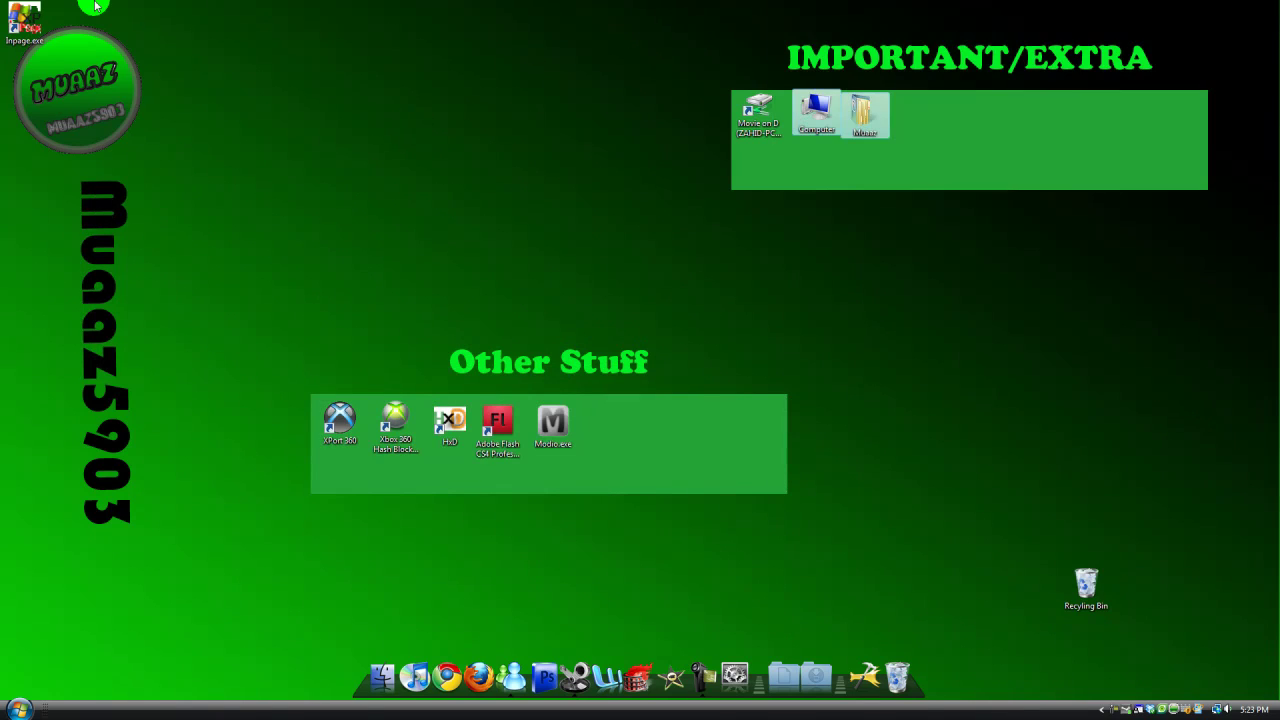
pyautogui.click(177, 89)
pyautogui.moveTo(195, 396); pyautogui.dragTo(210, 366)
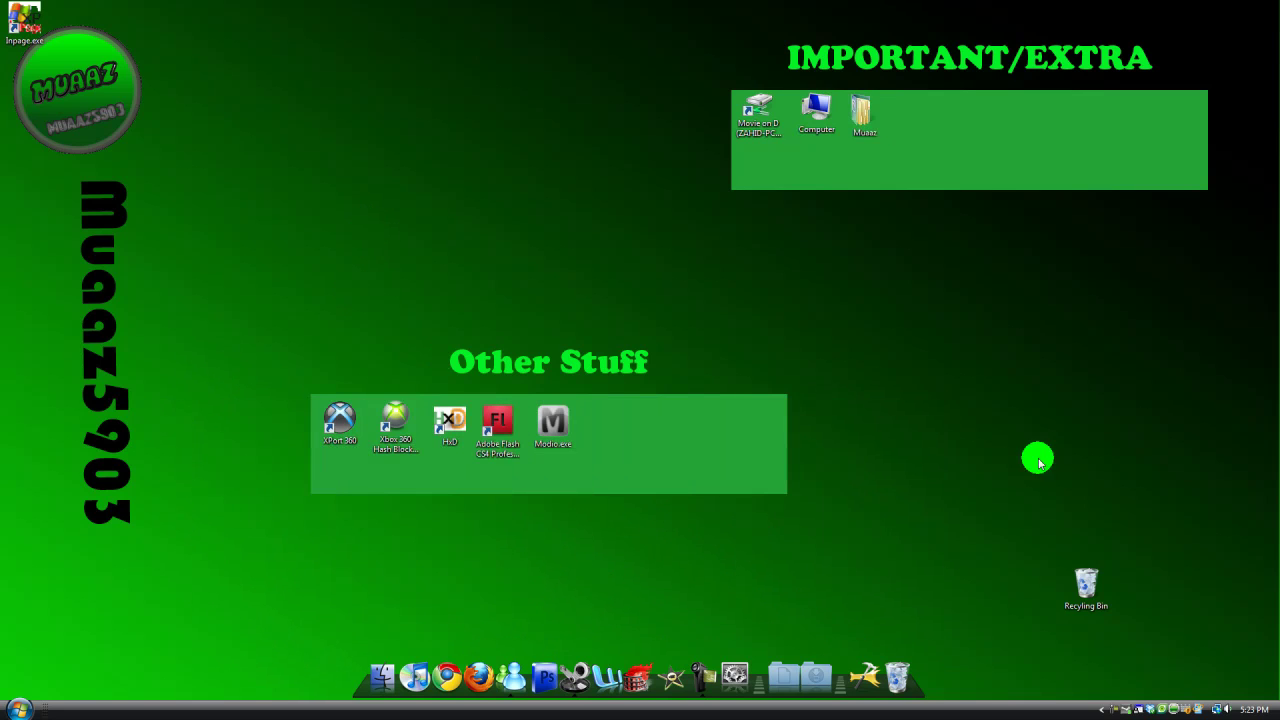
pyautogui.moveTo(1114, 603); pyautogui.dragTo(1211, 644)
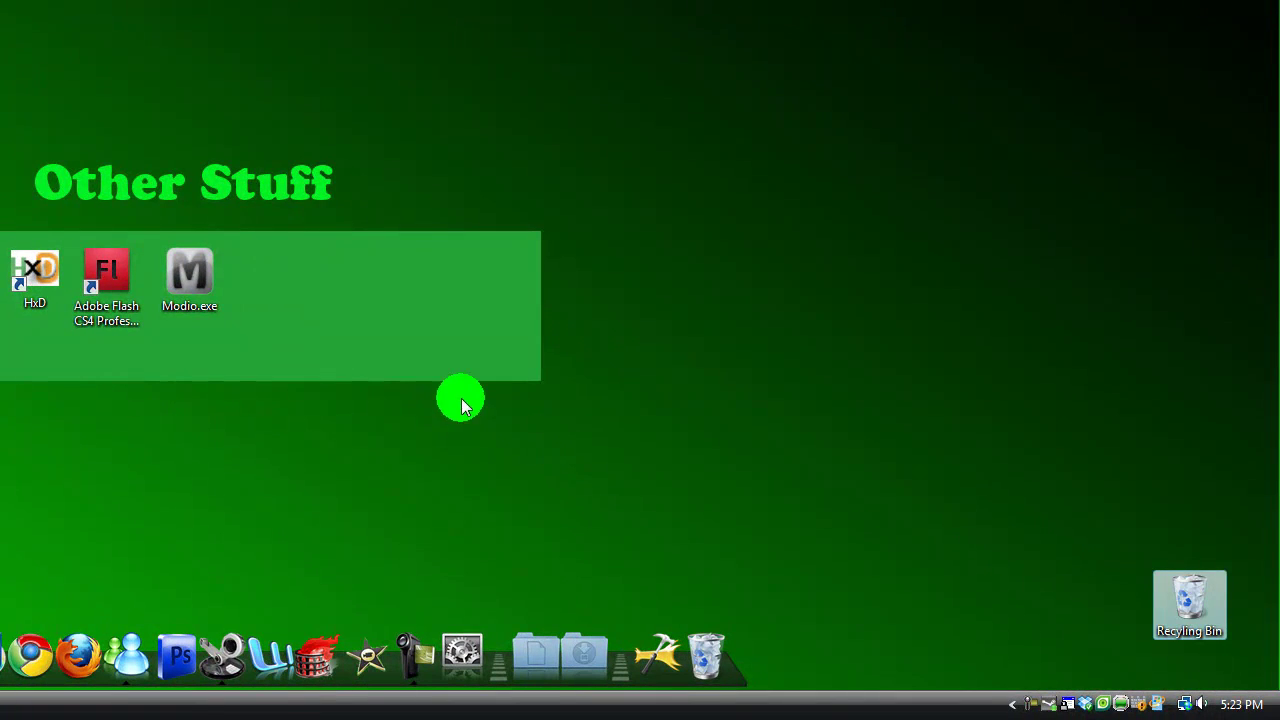
pyautogui.click(462, 405)
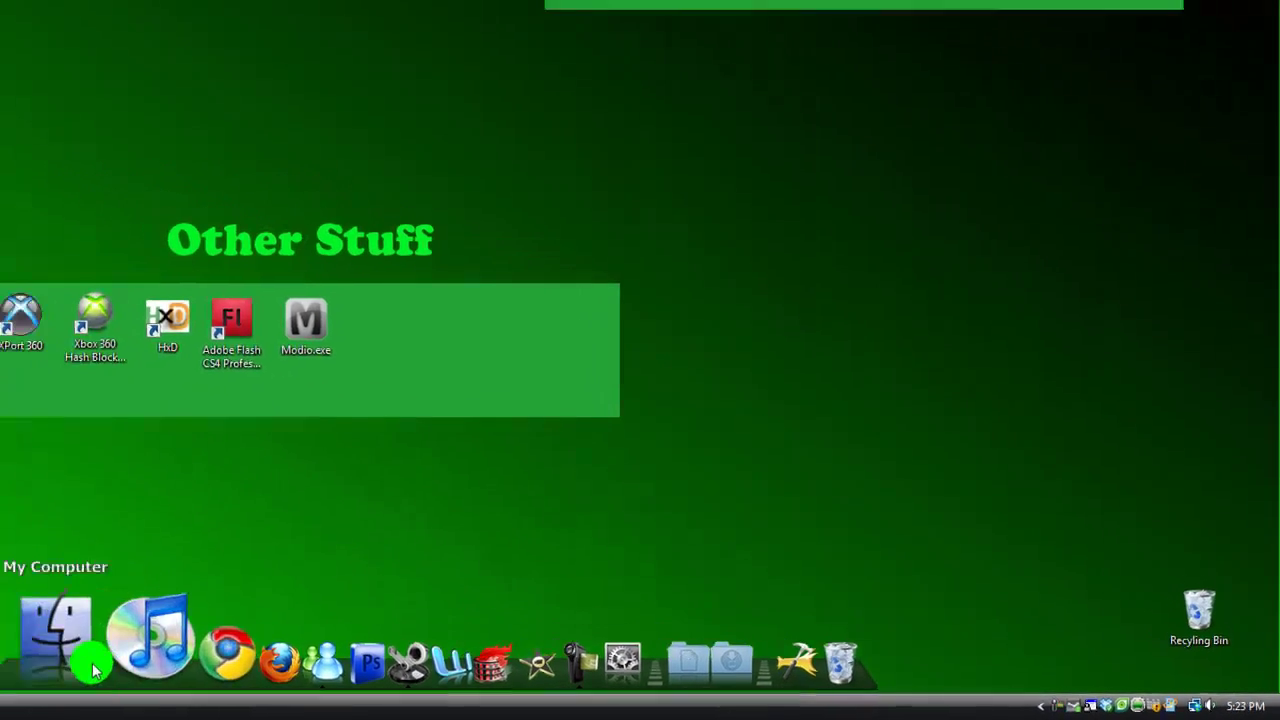
# - Open the Computer window and select Local Disk (K:), showing 2.65 MB free of 5.71 GB
pyautogui.click(61, 643)
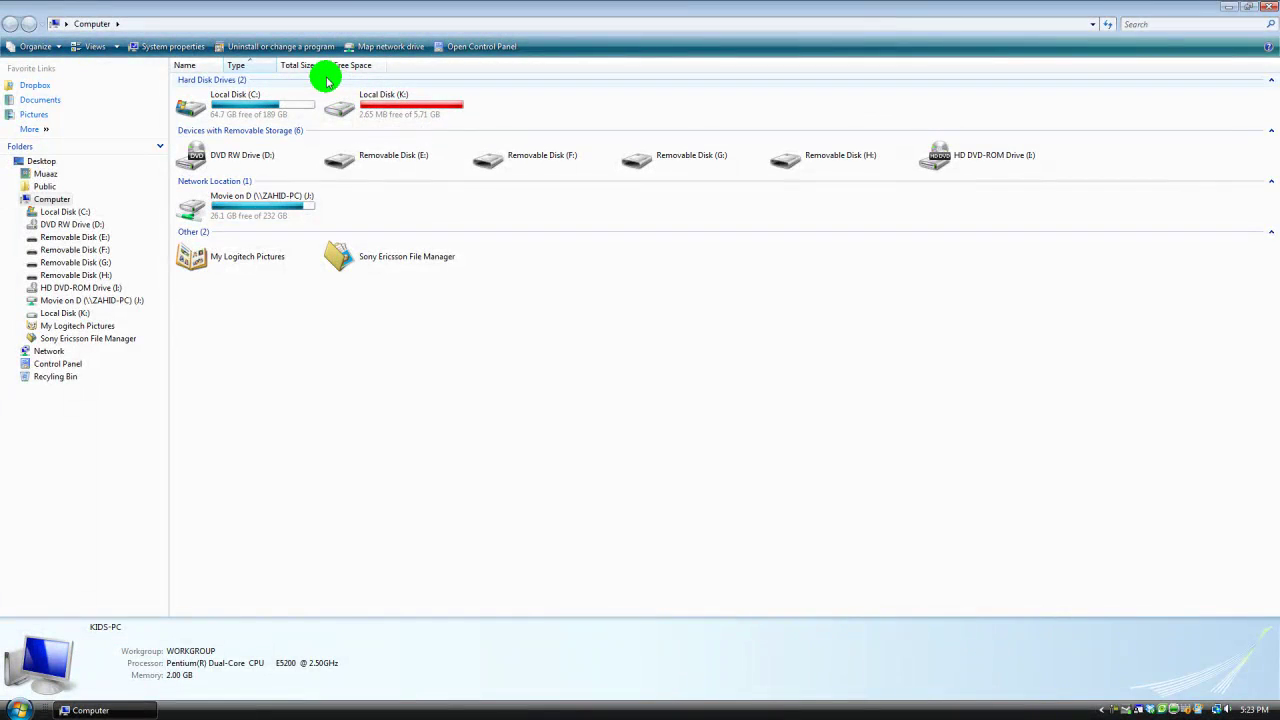
pyautogui.moveTo(557, 102); pyautogui.dragTo(513, 100)
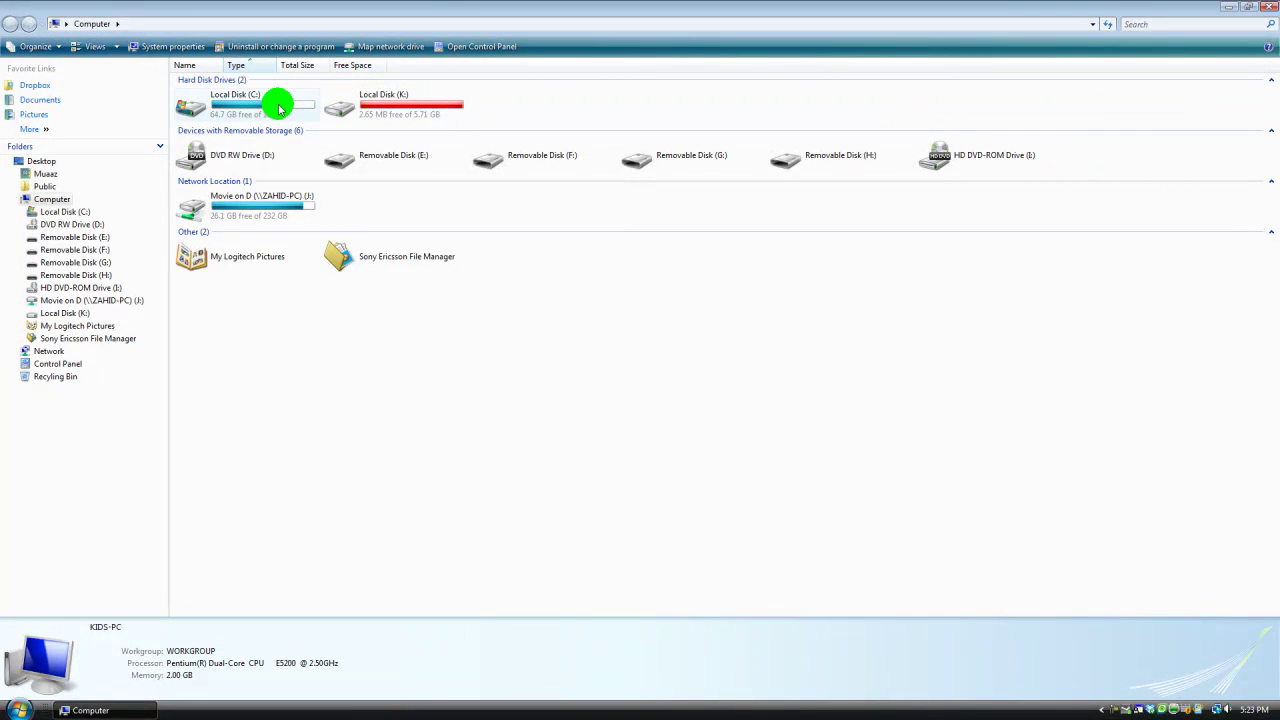
pyautogui.moveTo(243, 104)
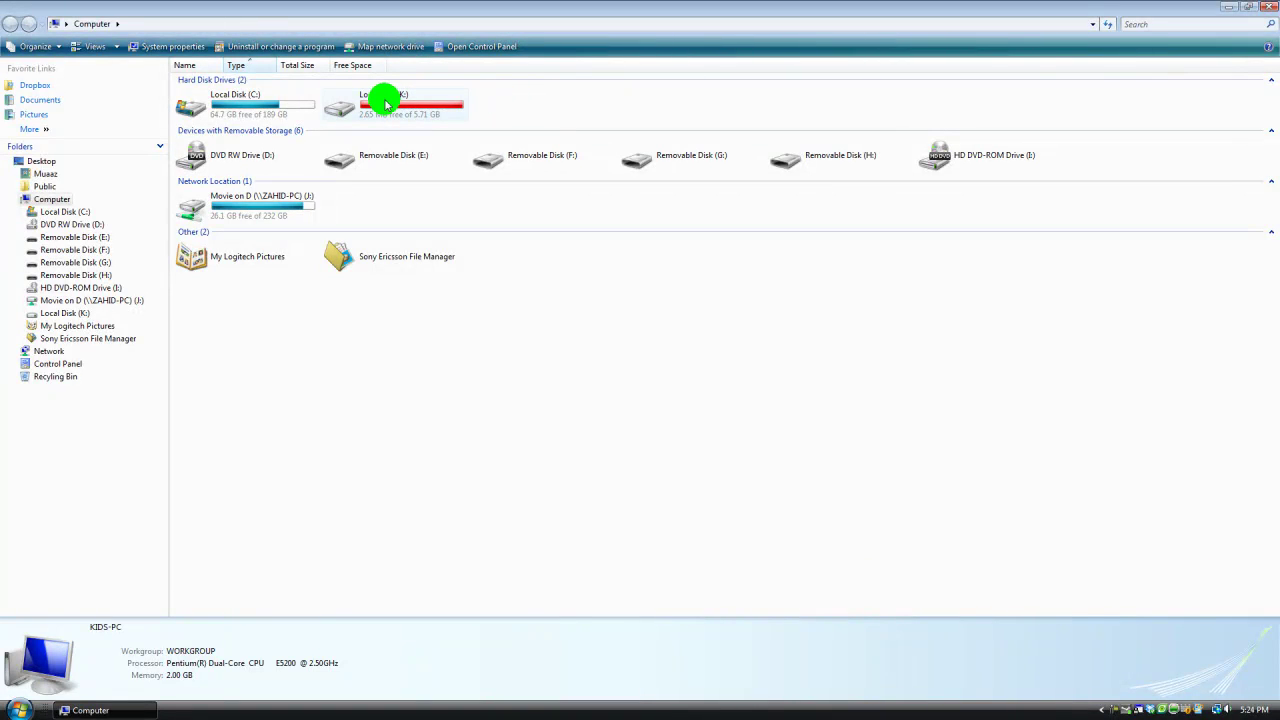
pyautogui.moveTo(468, 106)
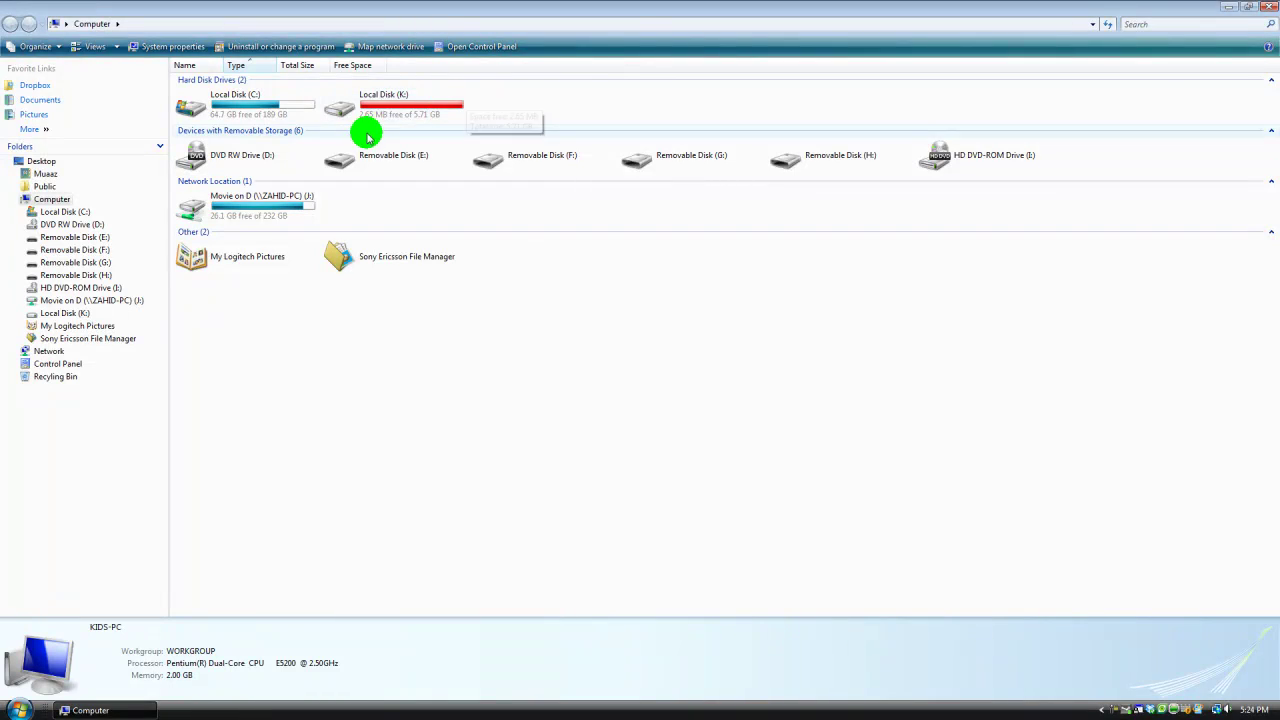
pyautogui.moveTo(422, 119)
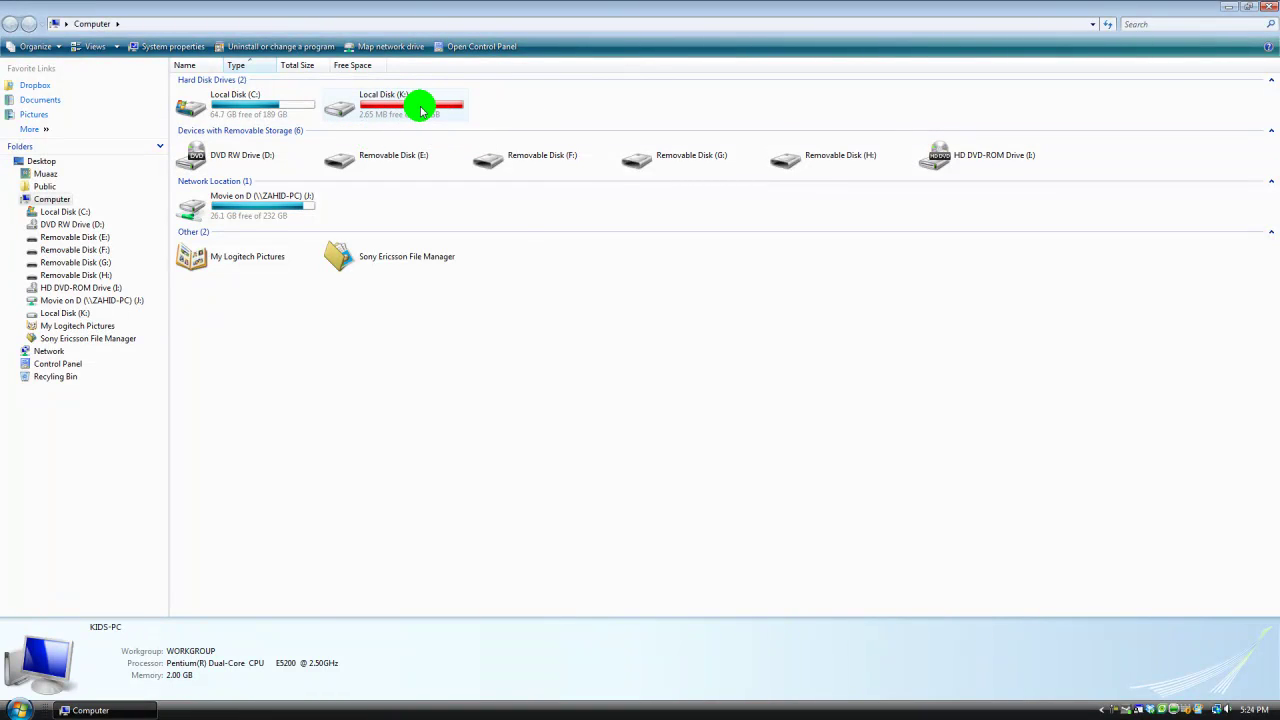
# - Choose Format... from the context menu of Local Disk (K:)
pyautogui.rightClick(420, 108)
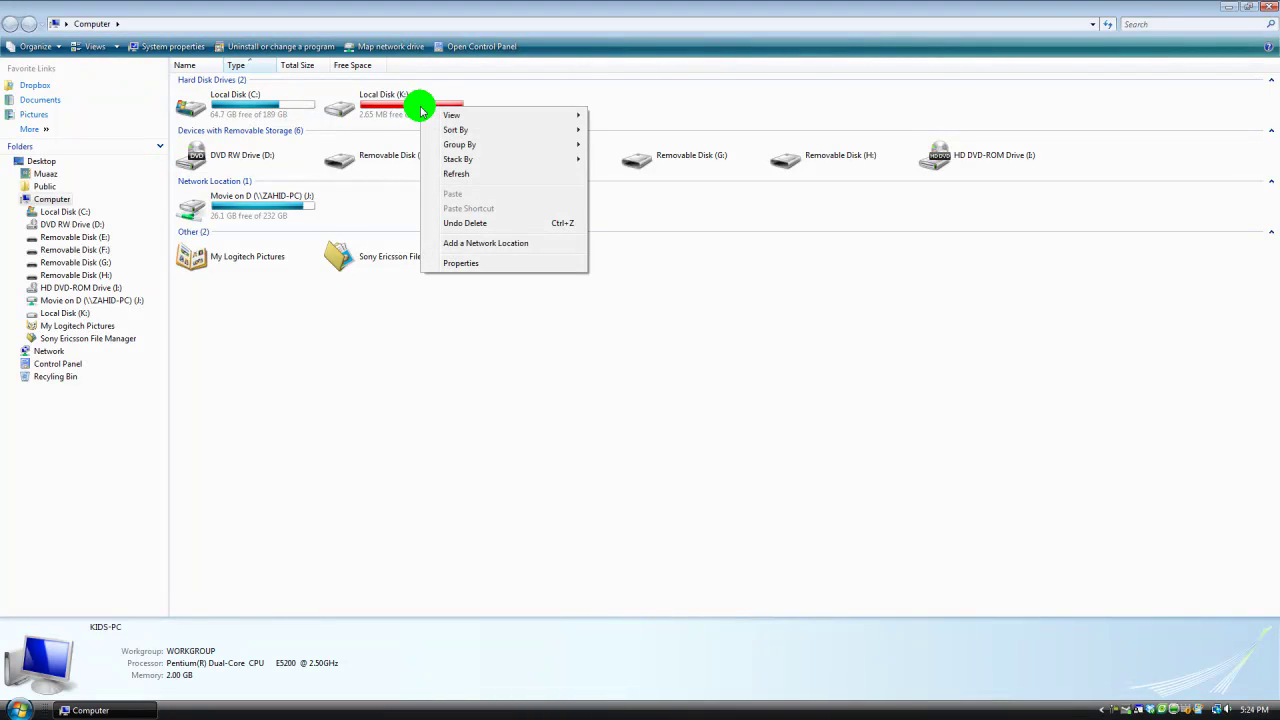
pyautogui.click(588, 86)
pyautogui.click(413, 100)
pyautogui.rightClick(413, 100)
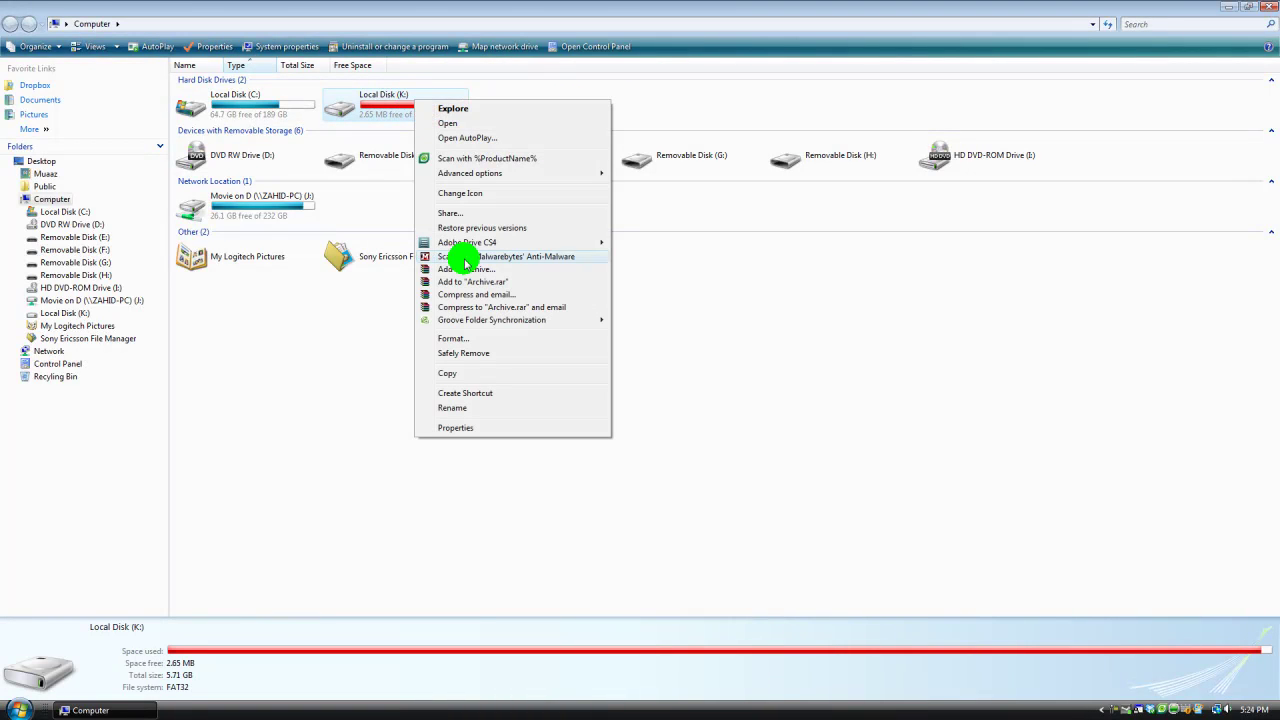
pyautogui.click(452, 339)
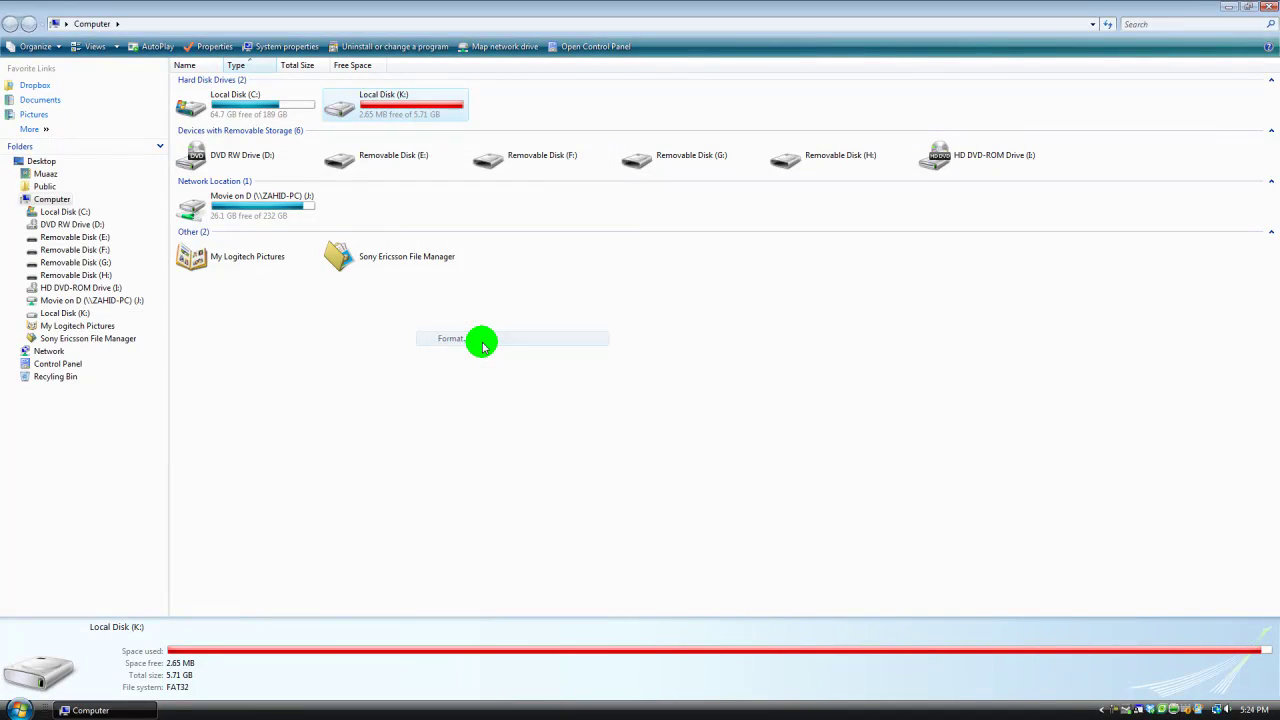
pyautogui.moveTo(135, 125); pyautogui.dragTo(455, 150)
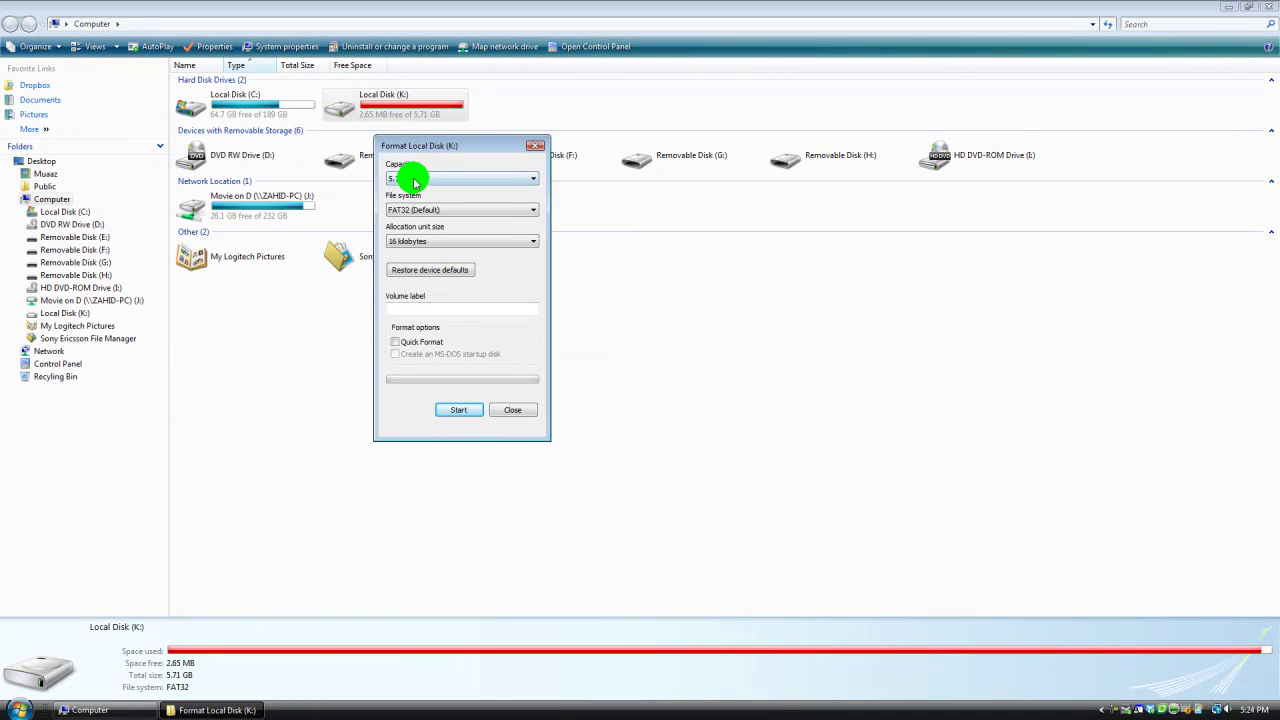
pyautogui.click(460, 178)
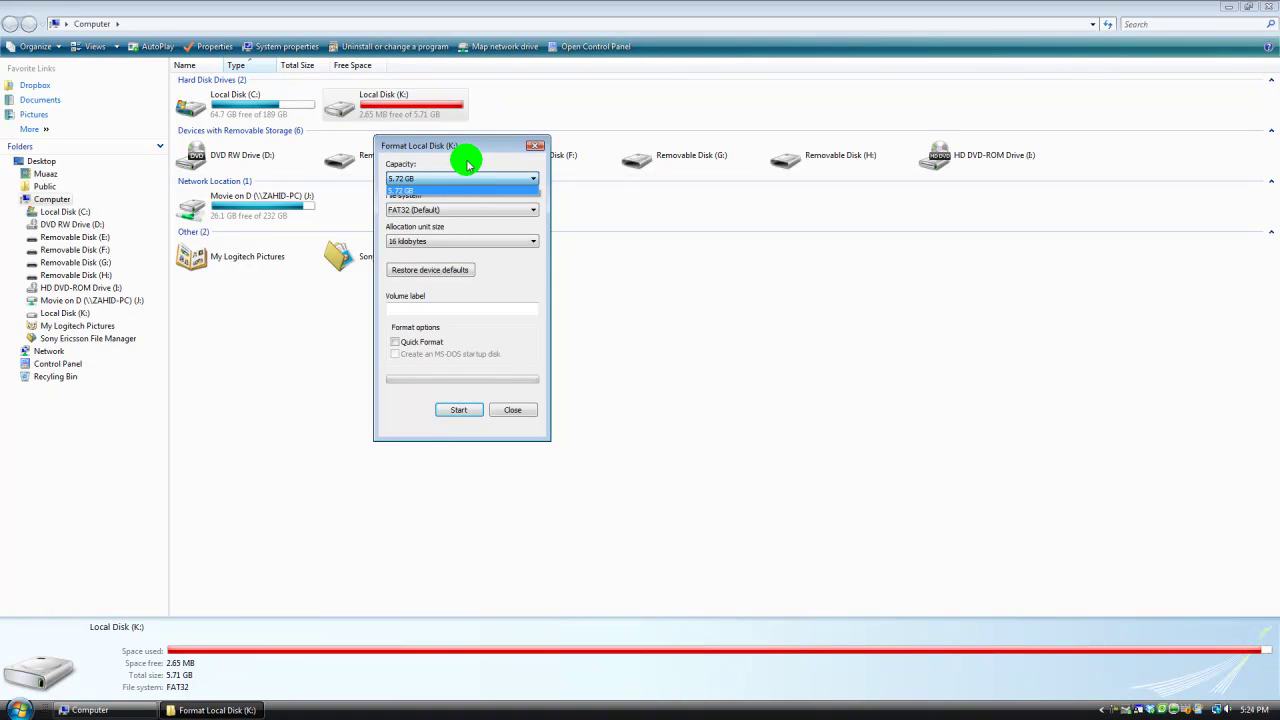
pyautogui.click(429, 210)
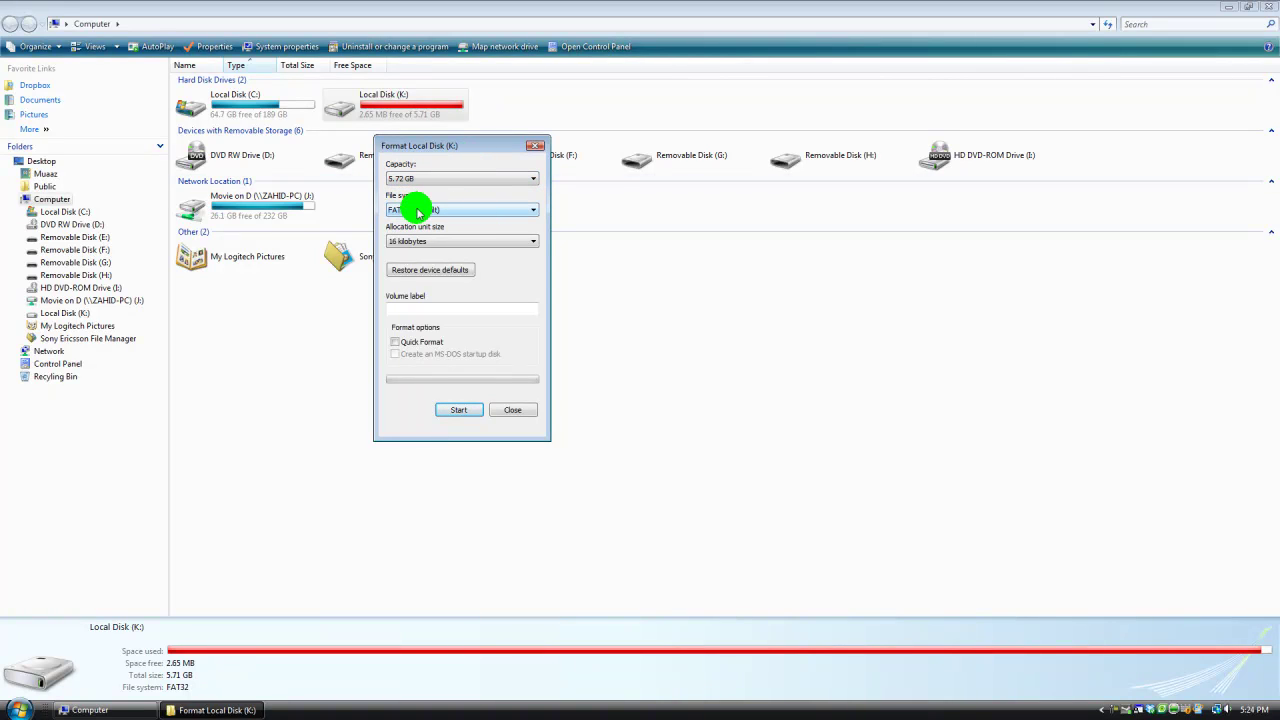
pyautogui.click(450, 210)
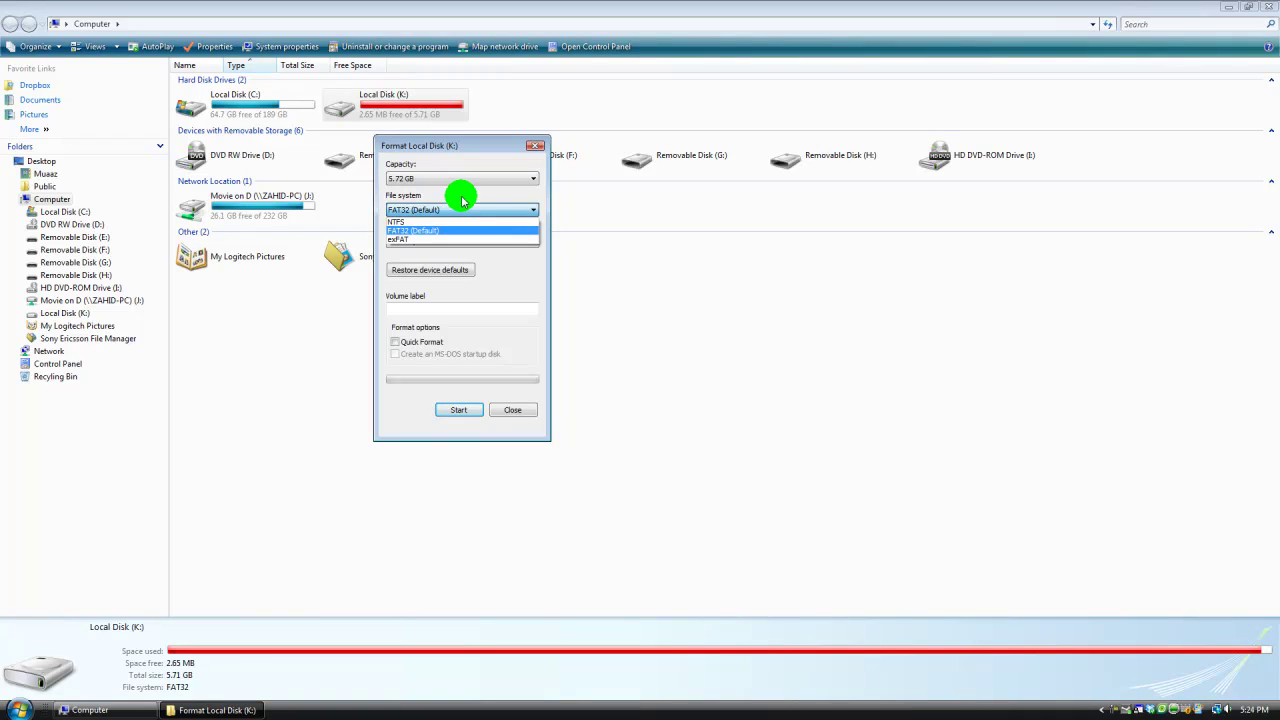
pyautogui.click(456, 205)
pyautogui.press('Tab')
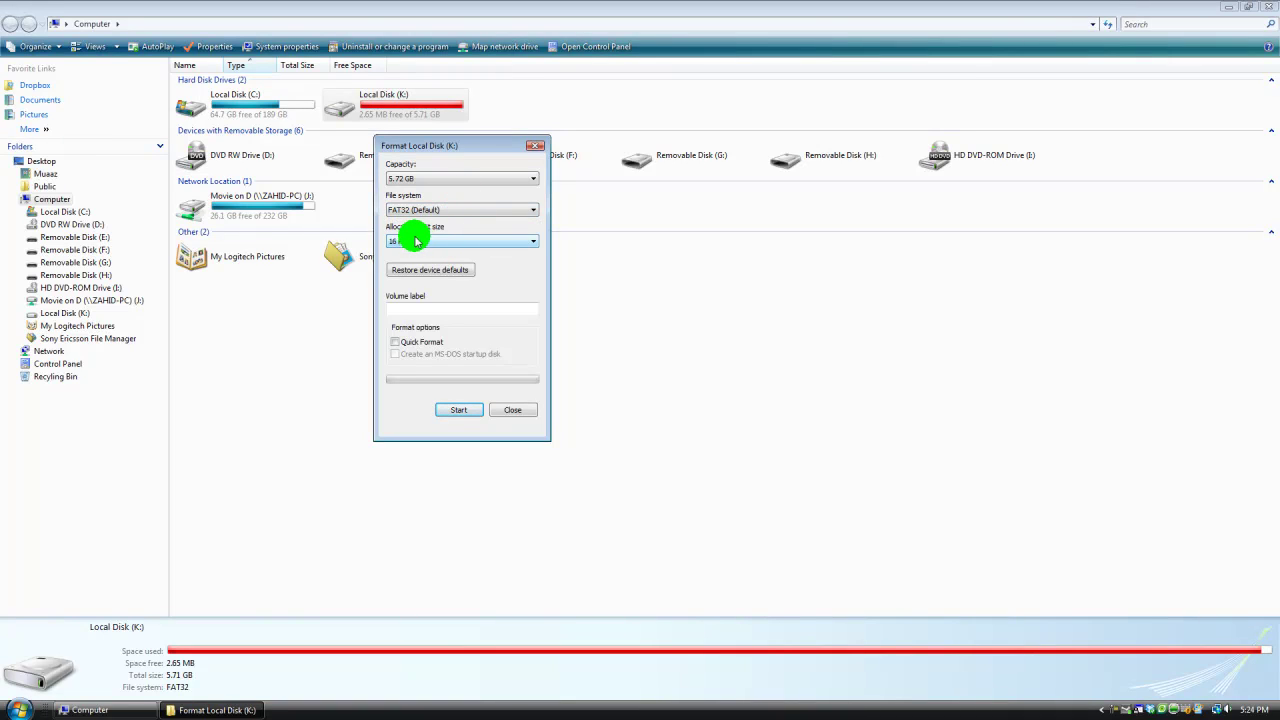
pyautogui.click(421, 264)
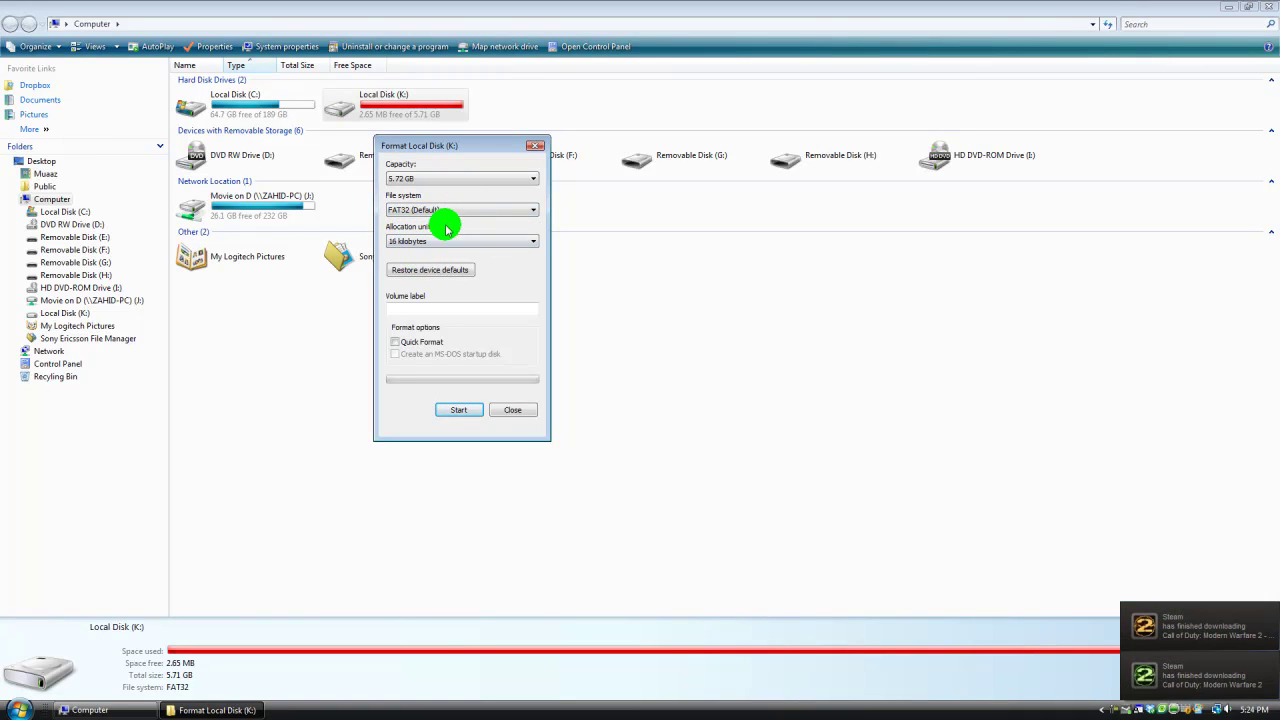
pyautogui.click(439, 244)
pyautogui.click(439, 244)
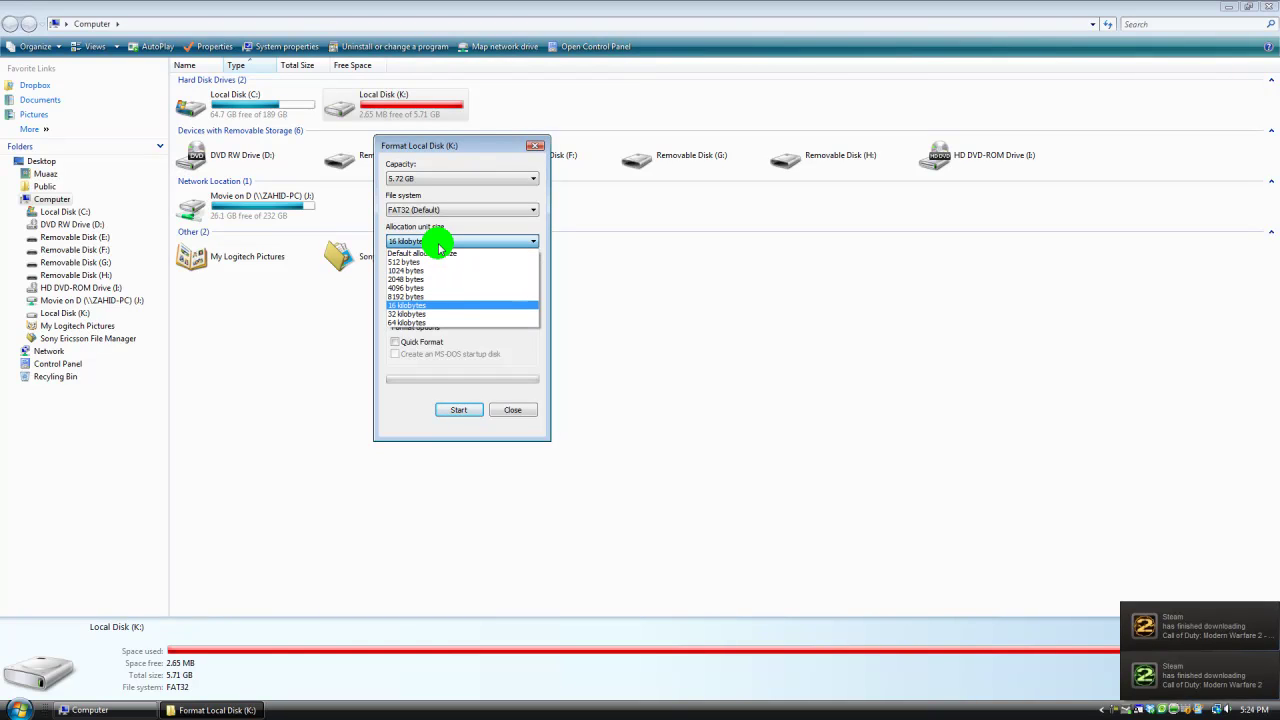
pyautogui.click(440, 243)
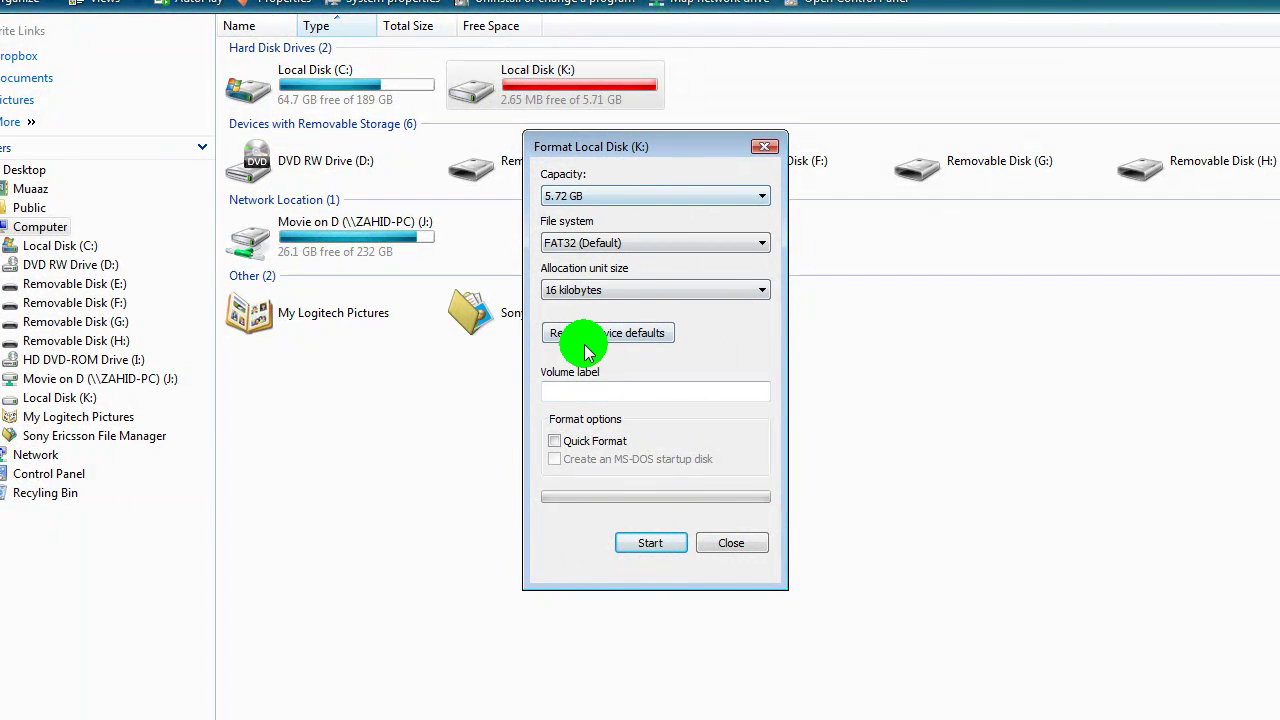
# - Keep quick format off, restore device defaults with Default allocation size, and start the format
pyautogui.click(556, 441)
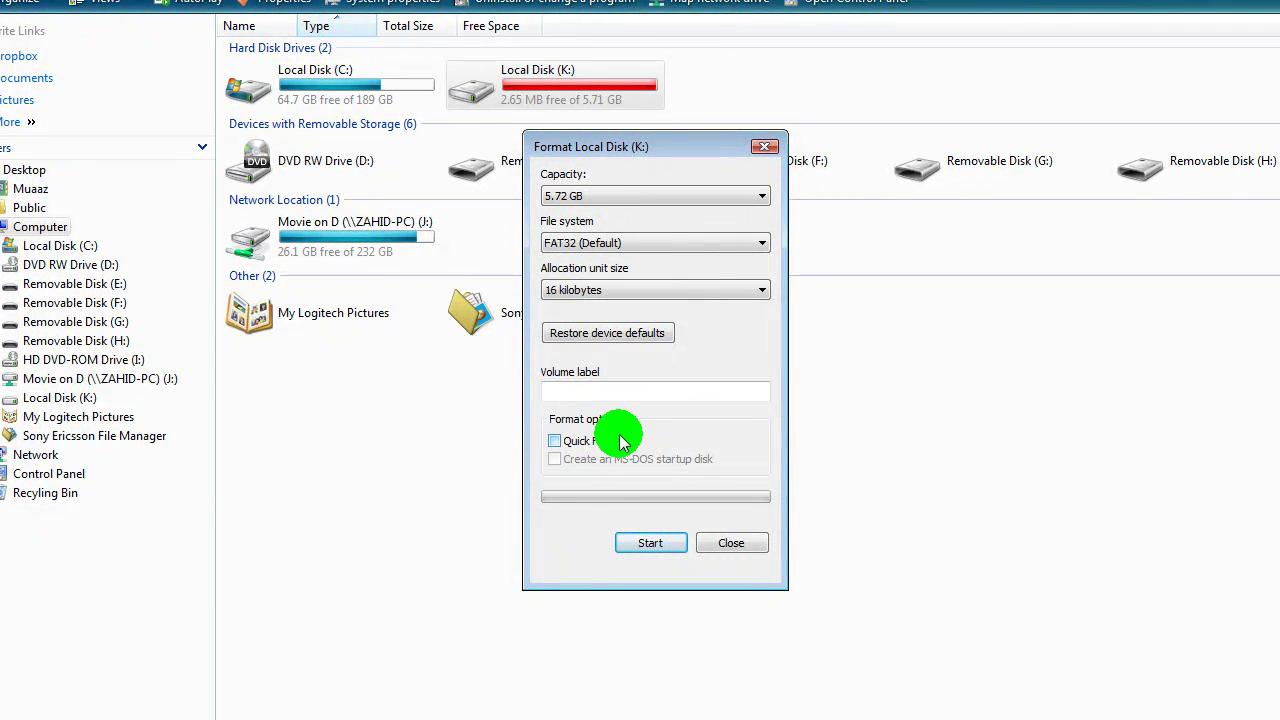
pyautogui.click(628, 338)
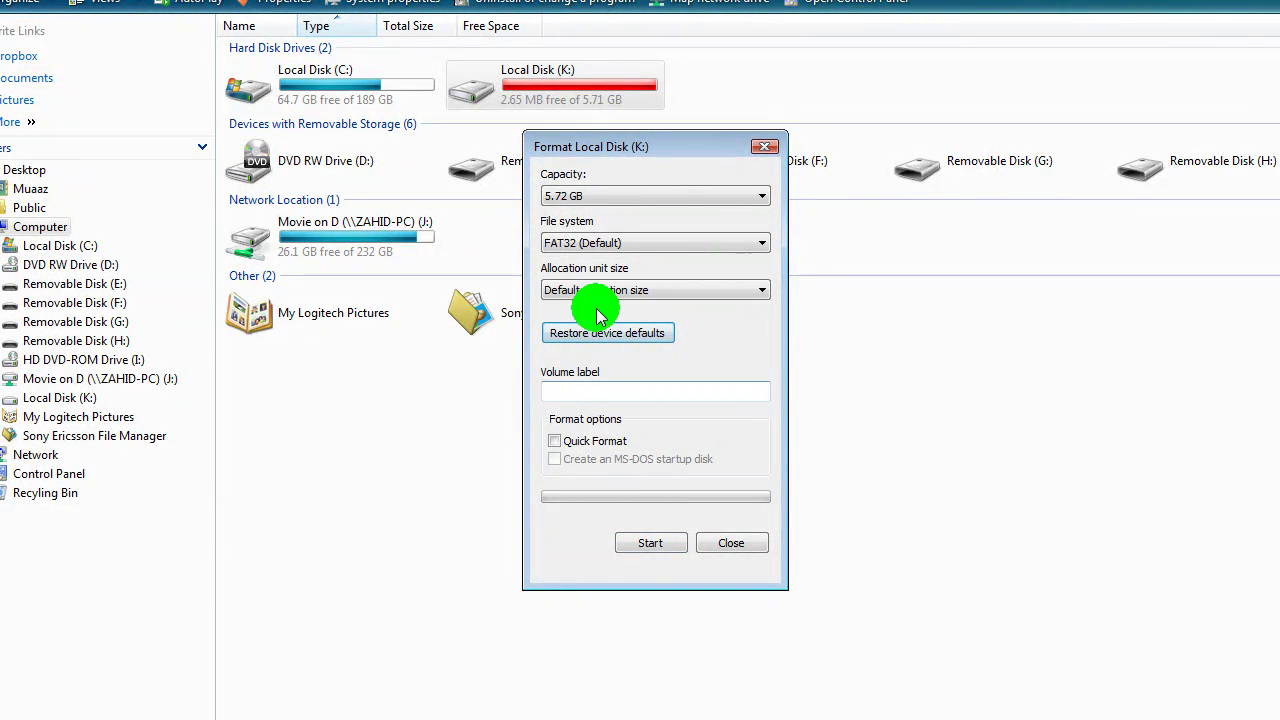
pyautogui.click(606, 296)
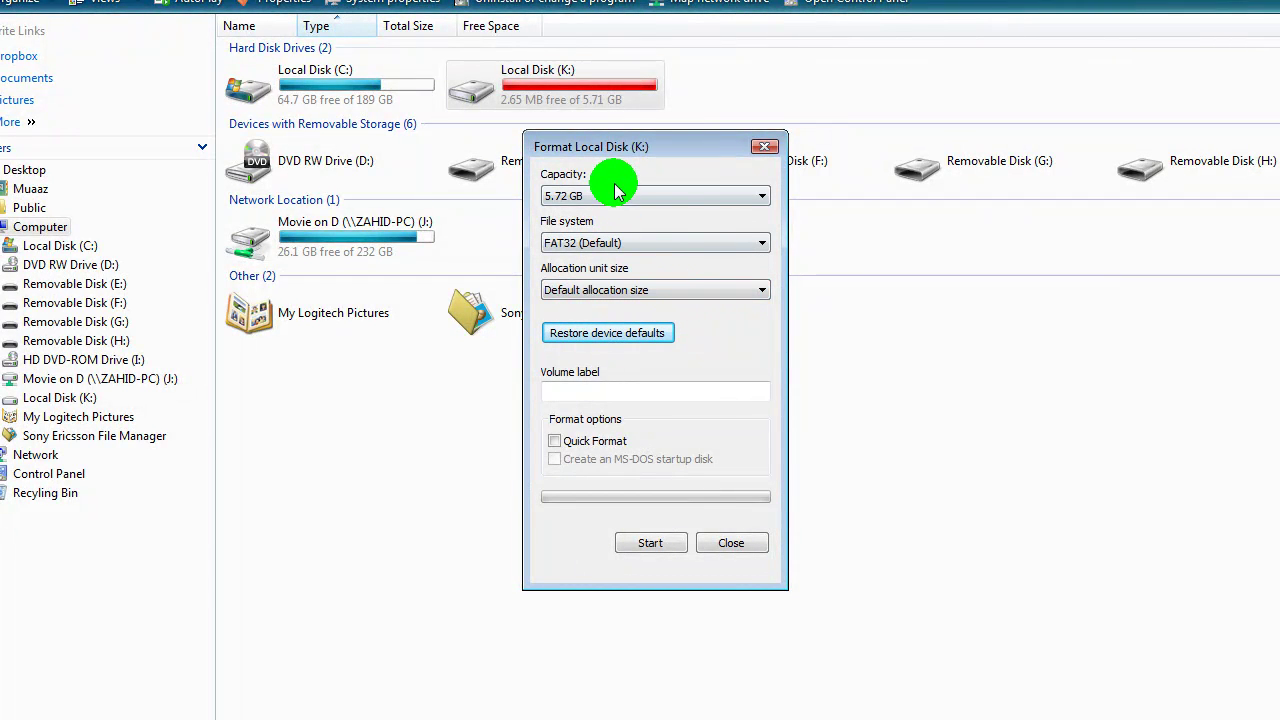
pyautogui.click(668, 548)
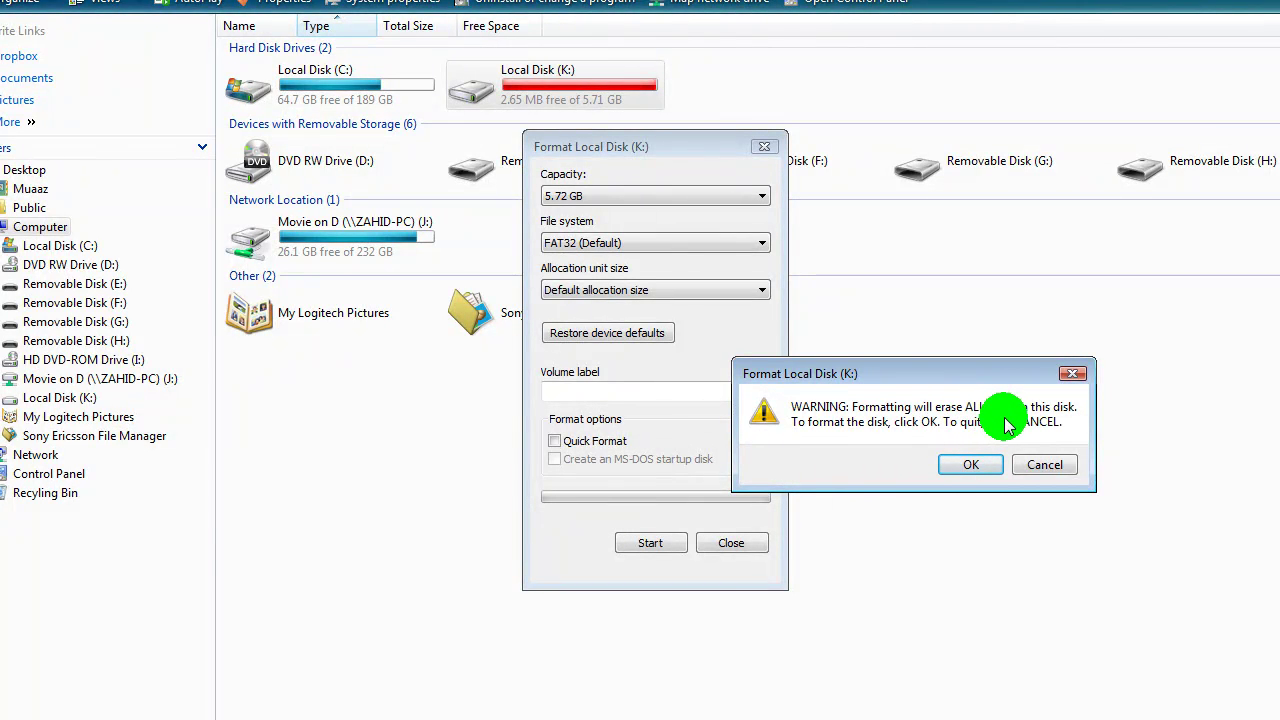
# - Confirm the data-erase warning so Local Disk (K:) formats to 5.70 GB free, FAT32
pyautogui.click(966, 465)
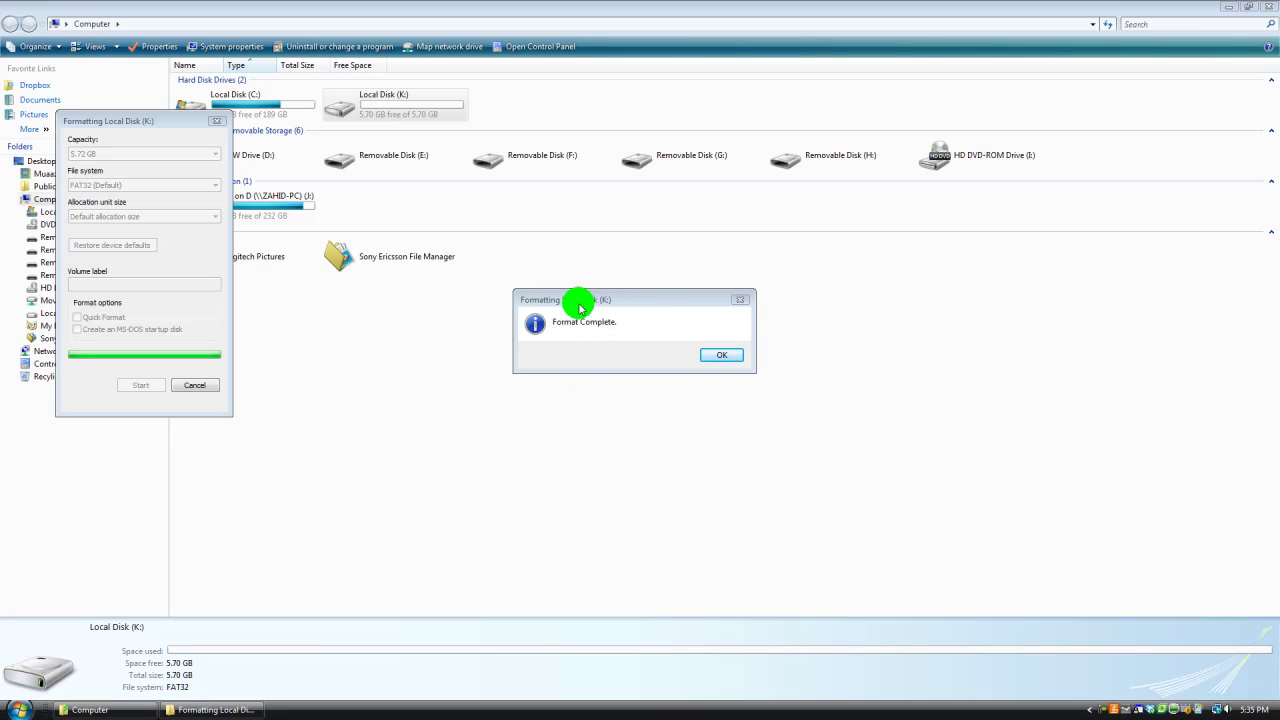
# - Dismiss the Format Complete notice and close the Format Local Disk (K:) dialog
pyautogui.click(711, 355)
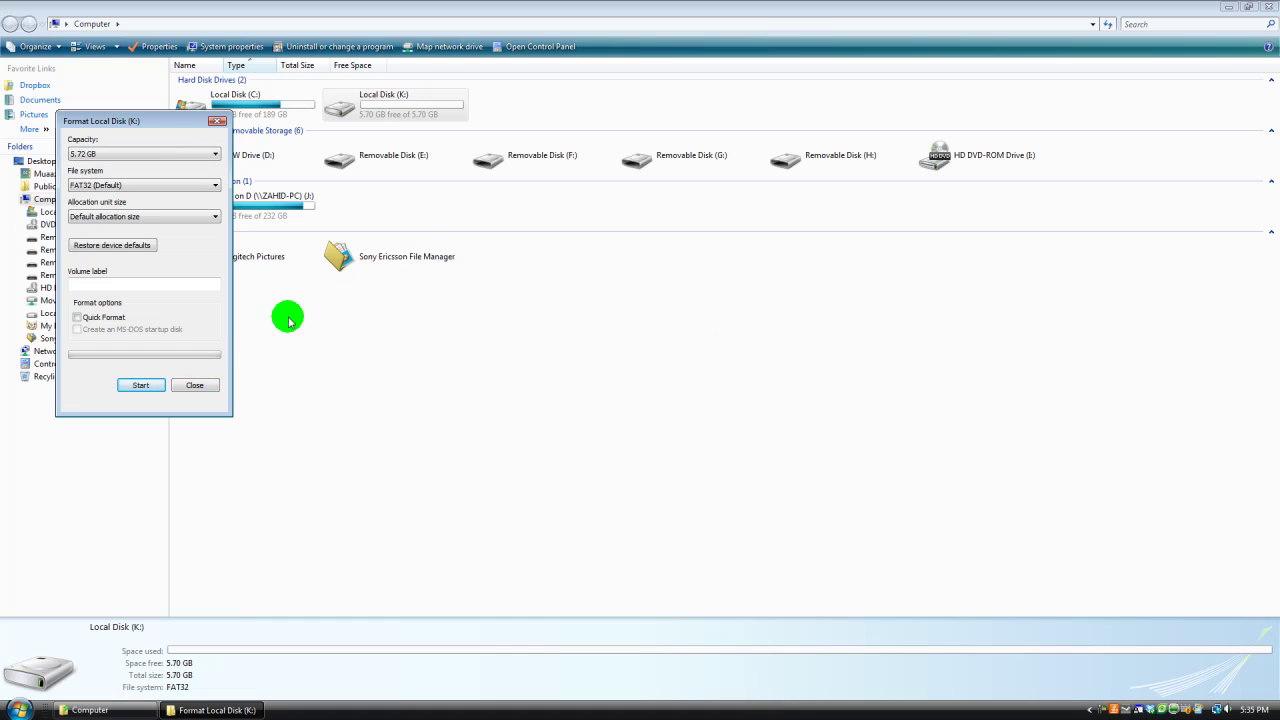
pyautogui.click(194, 384)
pyautogui.click(556, 95)
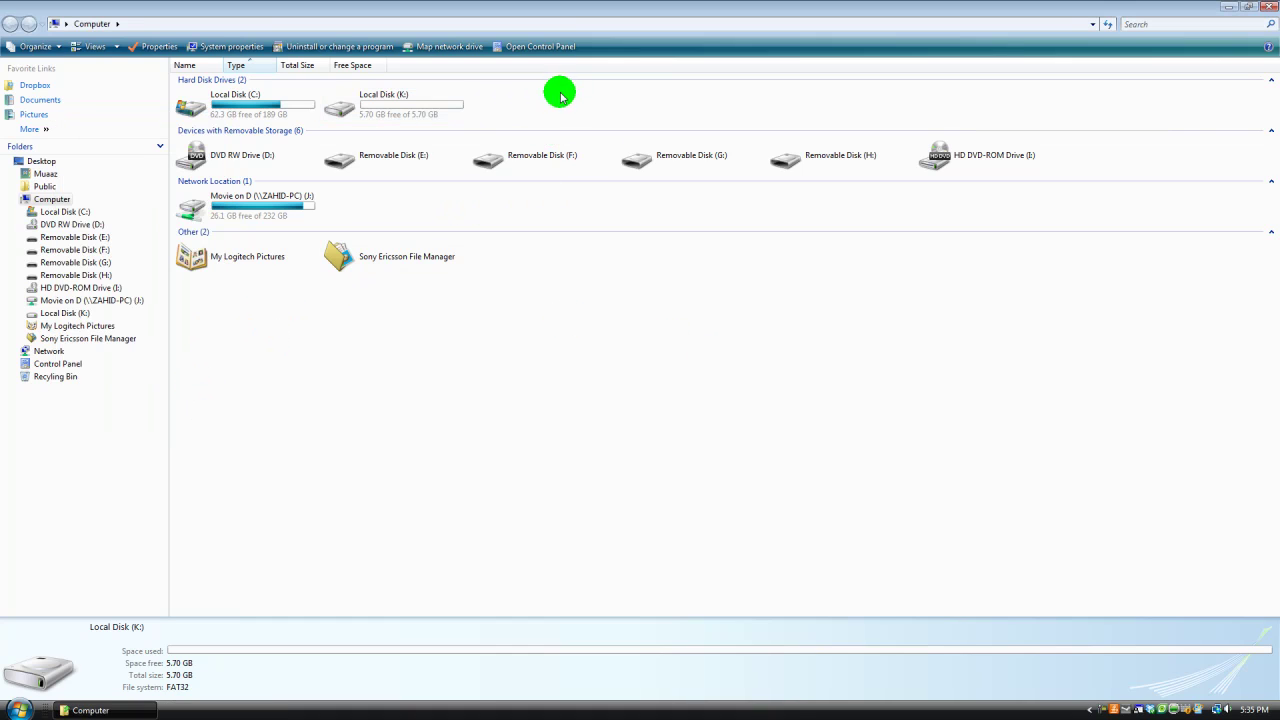